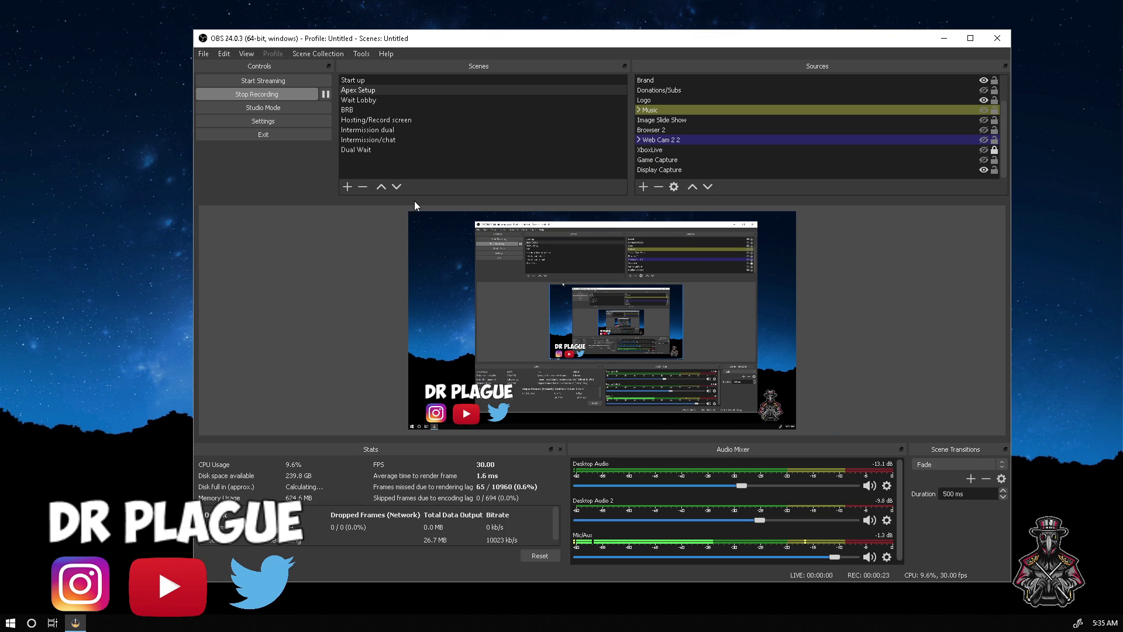
click(347, 186)
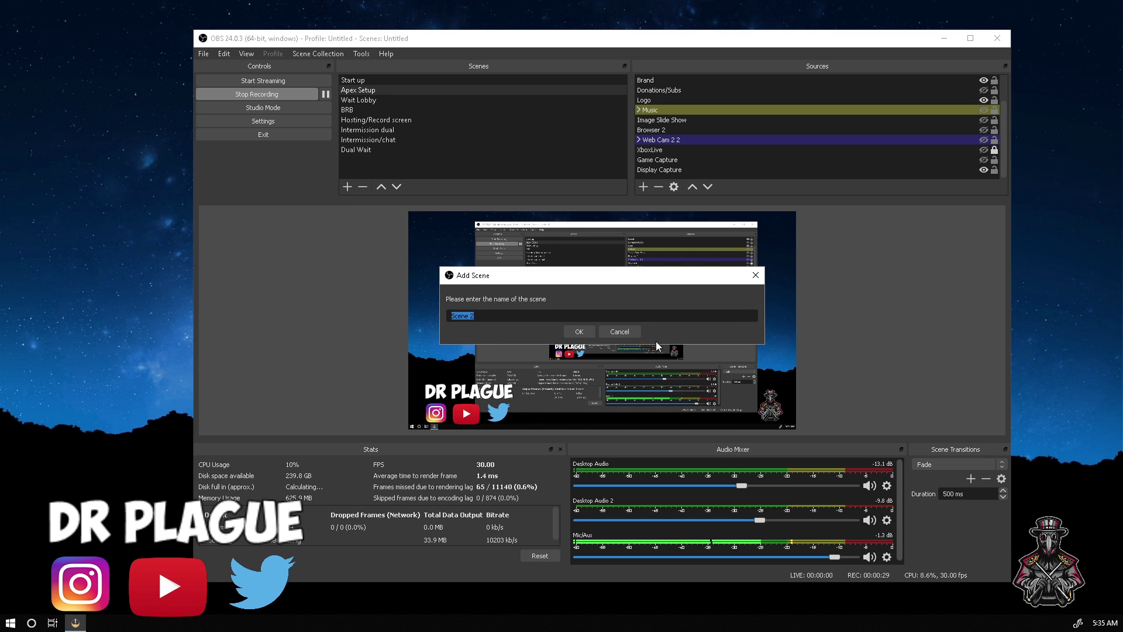
click(624, 332)
click(360, 90)
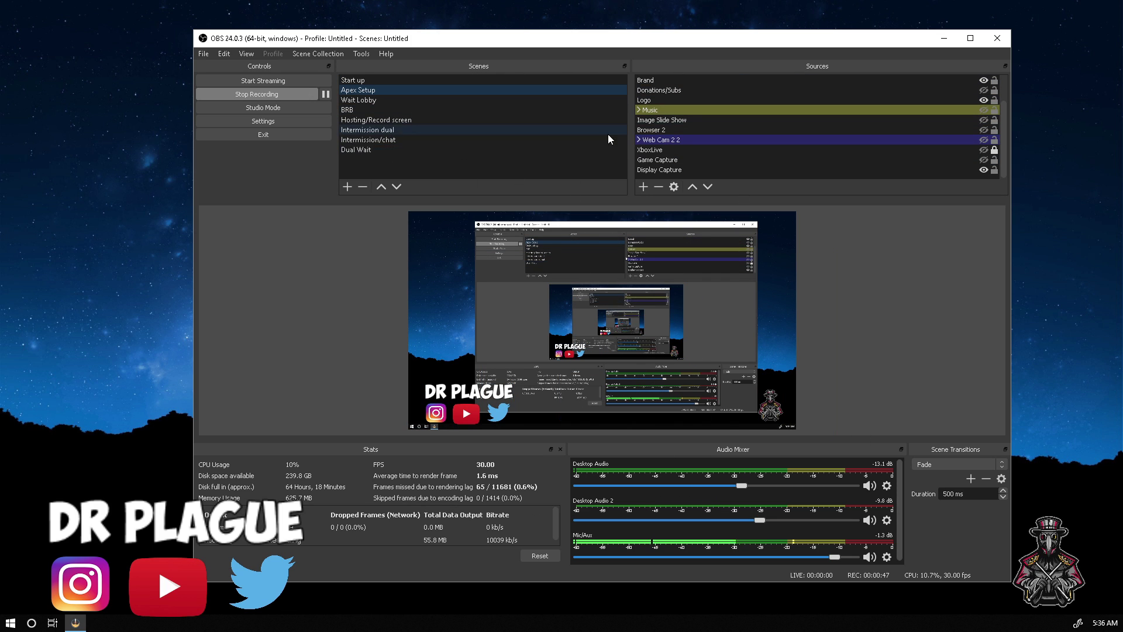
Step: Add a new Game Capture source named "New game" to the Apex Setup scene
click(643, 187)
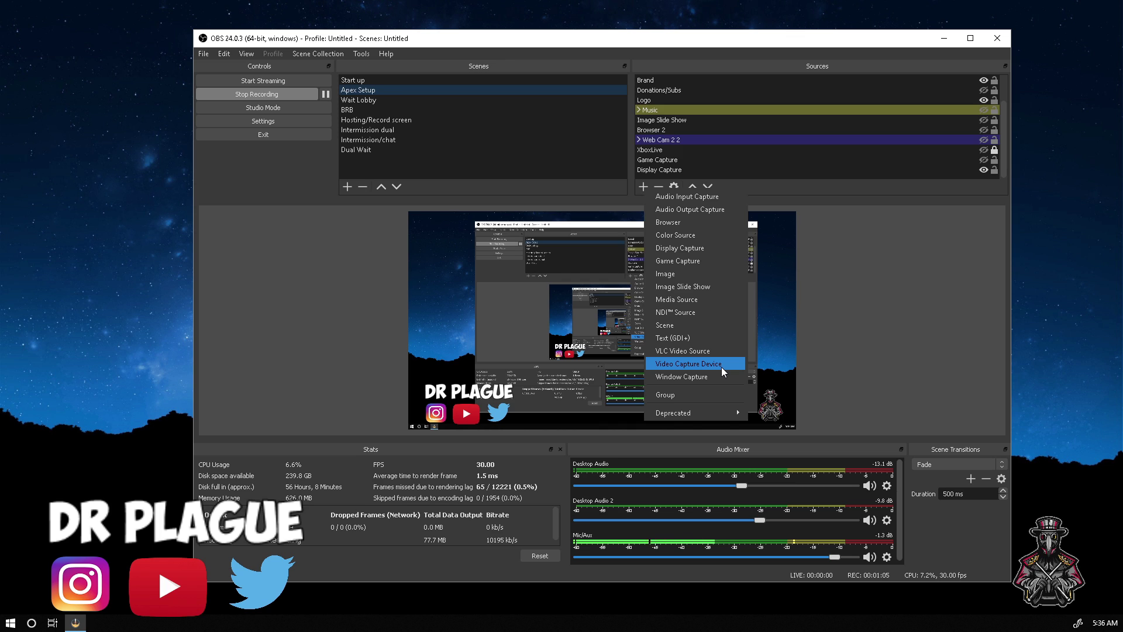
click(657, 160)
click(644, 186)
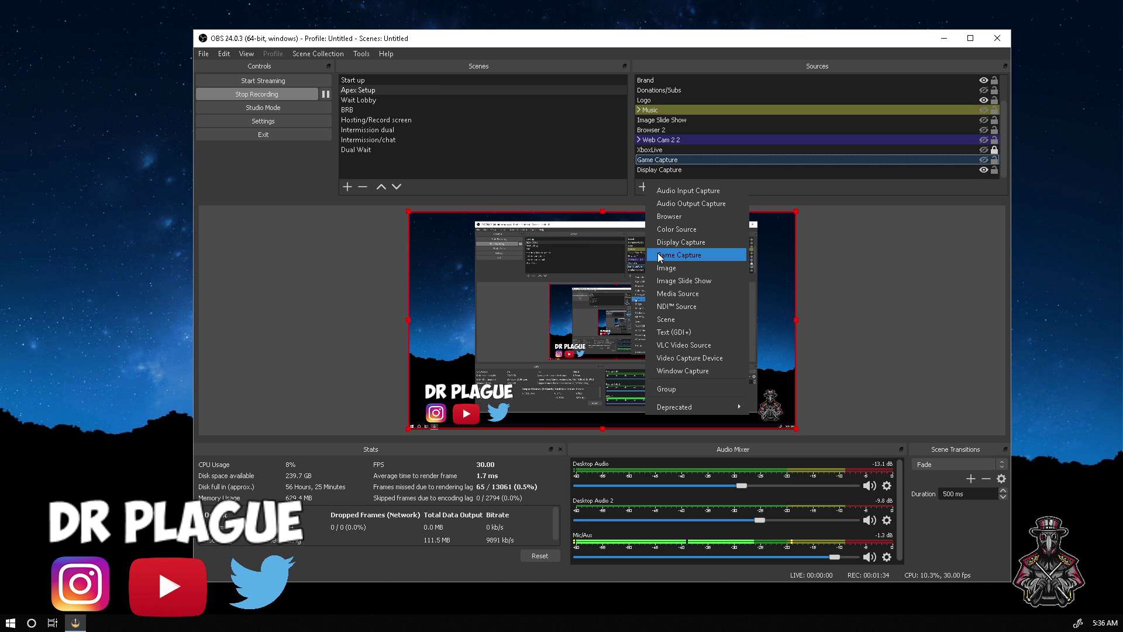
click(692, 256)
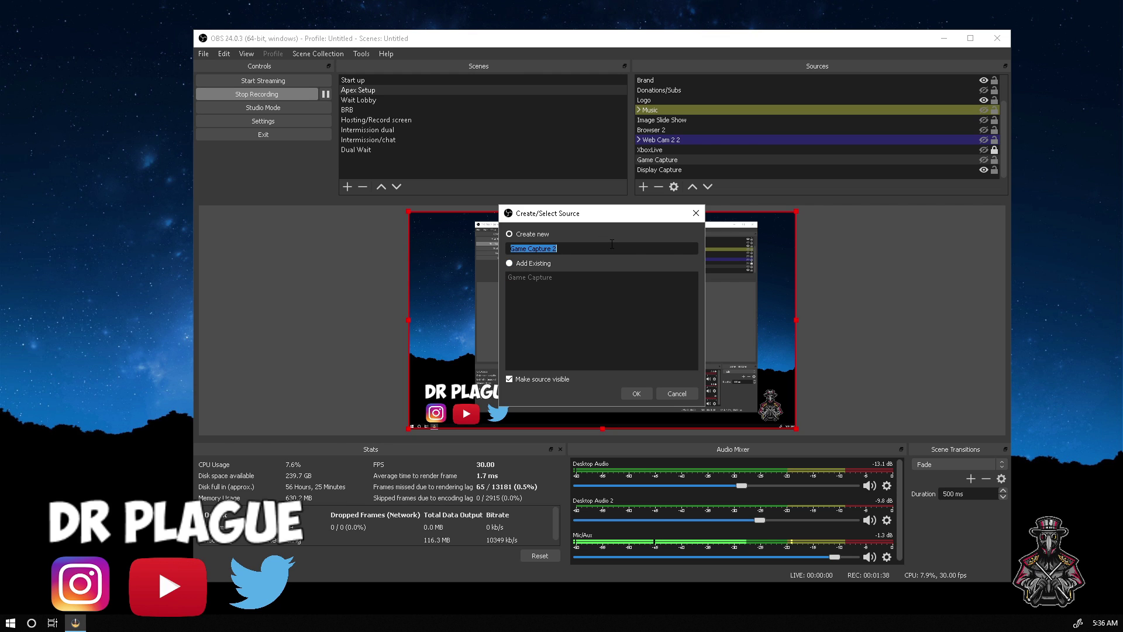
text(New game)
click(634, 393)
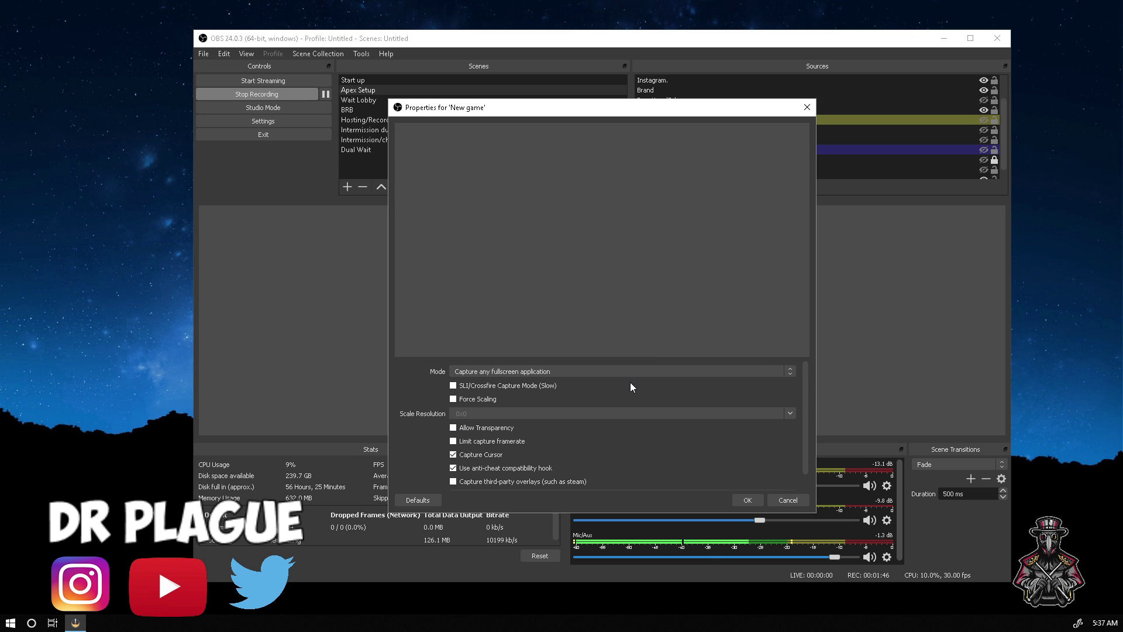
Step: Set the New game source's mode to Capture specific window and look through the list of available windows
click(590, 370)
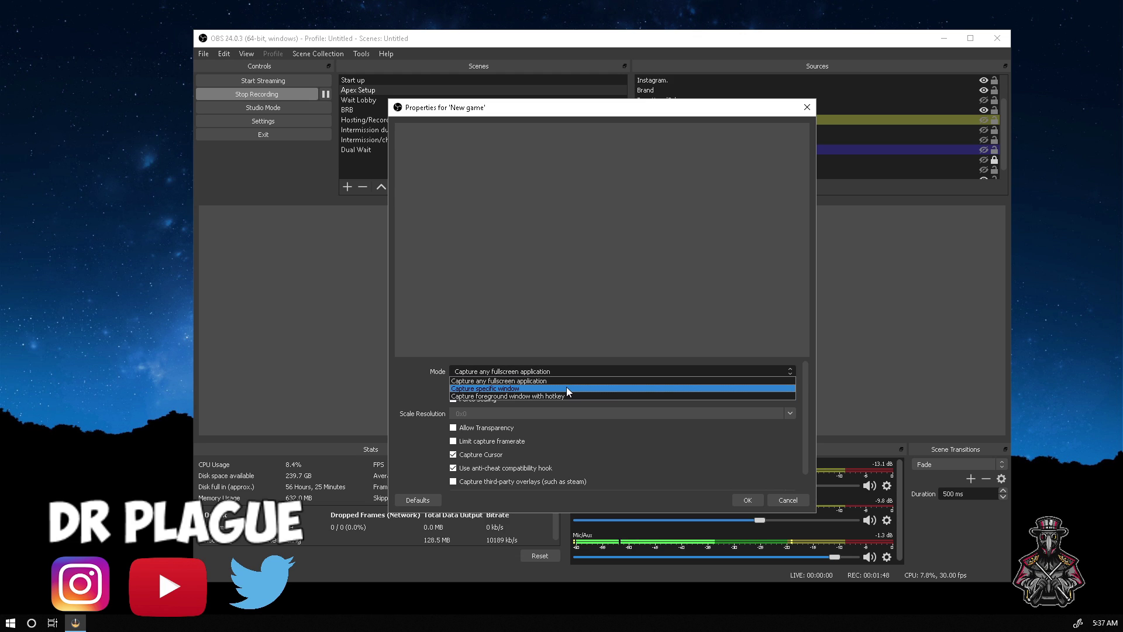
click(565, 386)
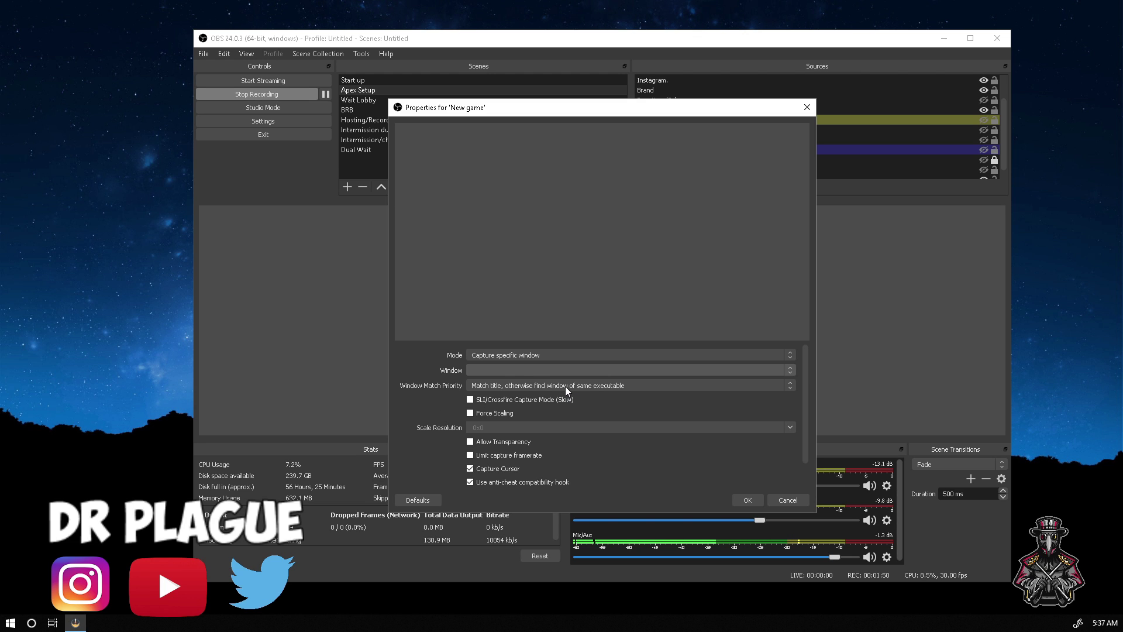
click(479, 370)
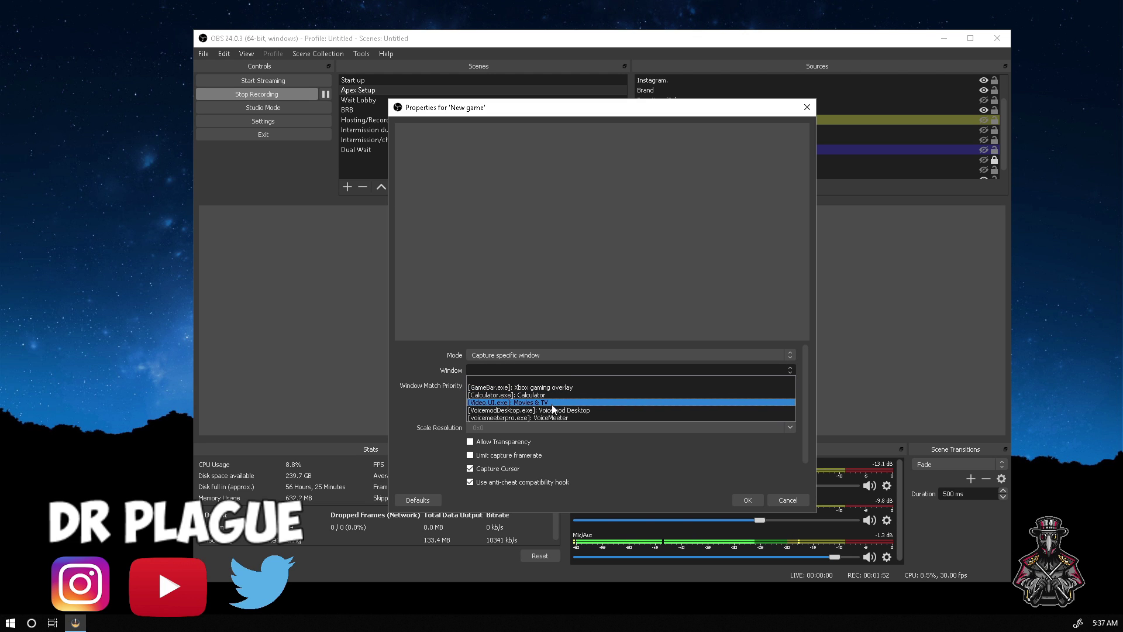
click(409, 369)
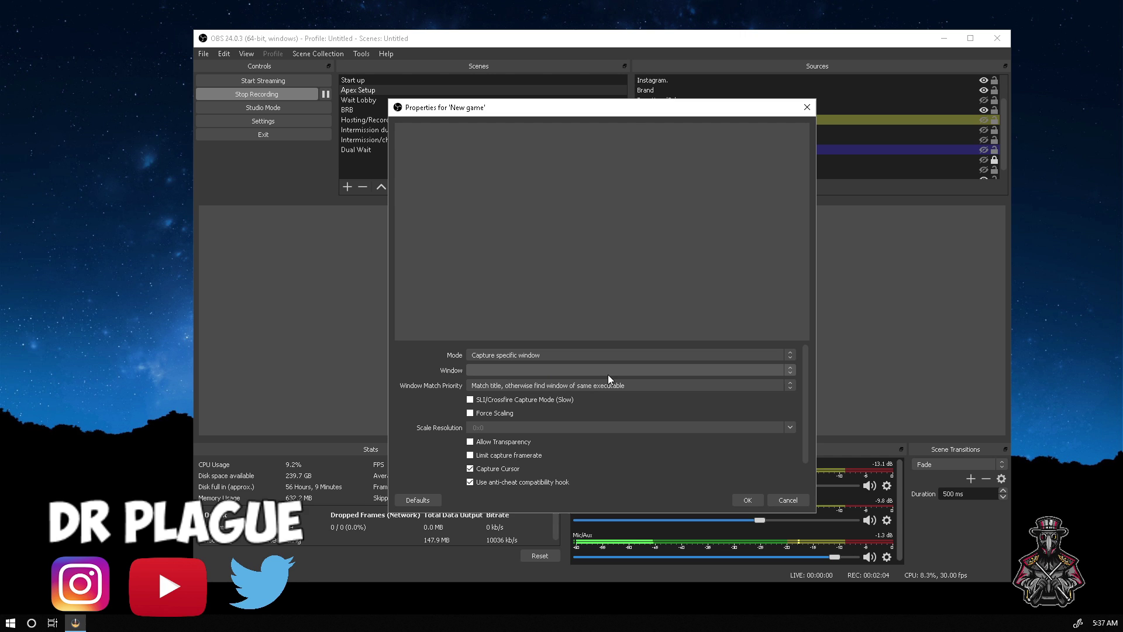
drag(478, 113, 133, 106)
click(778, 409)
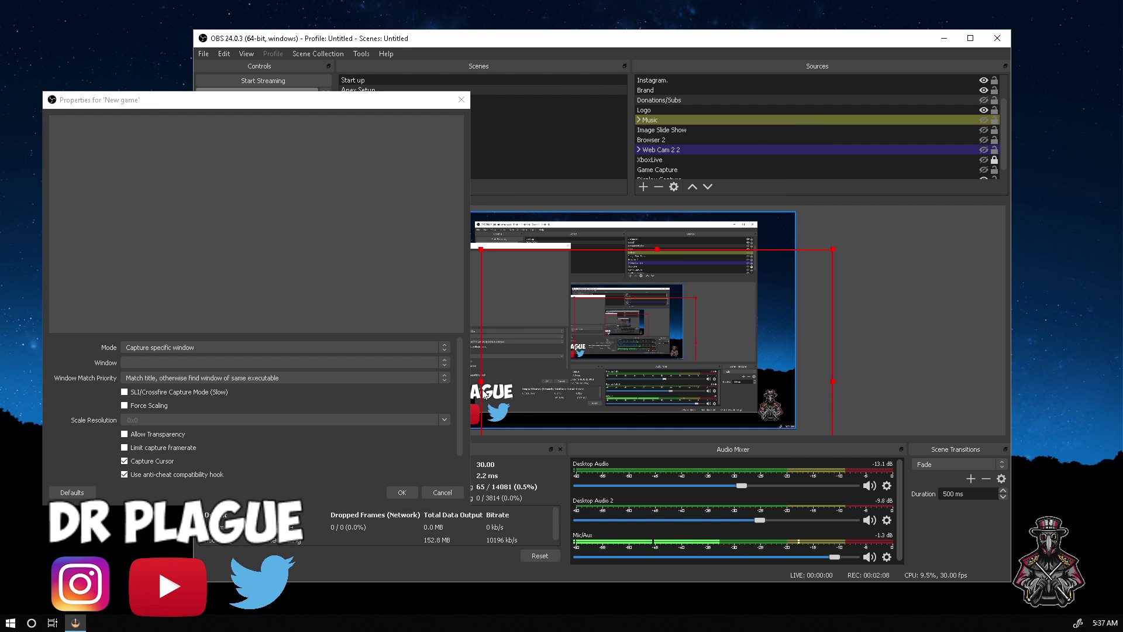
click(903, 369)
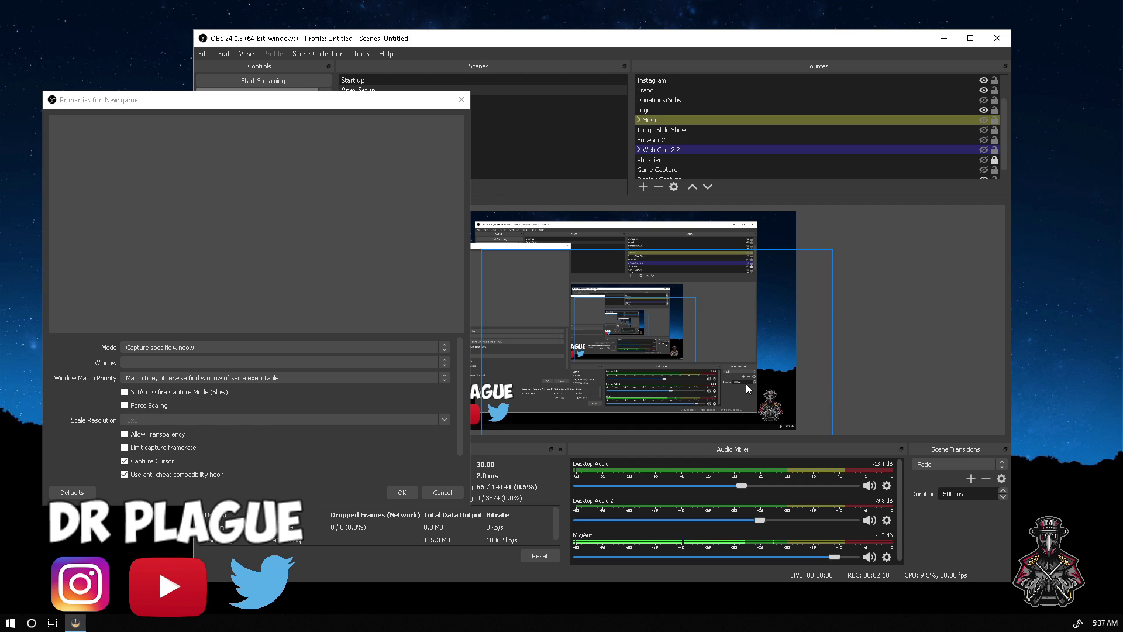
drag(277, 110, 604, 112)
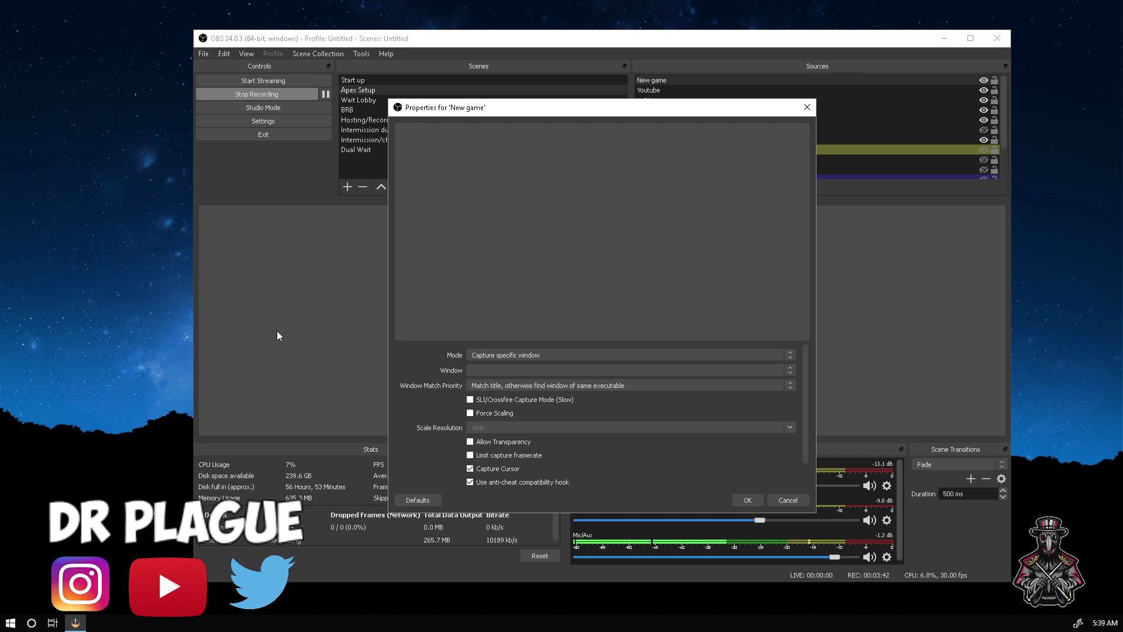
Step: Set the New game source to capture the [HLL-Win64-Shipping.exe]: Hell Let Loose window, and switch to the game
click(515, 370)
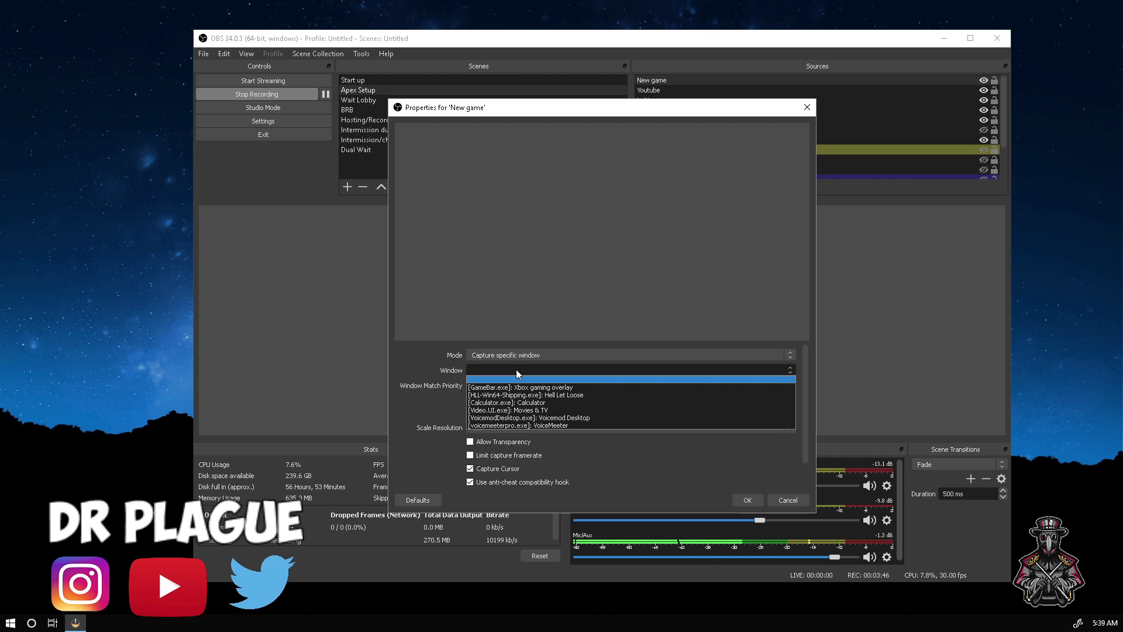
click(516, 369)
click(481, 373)
click(576, 396)
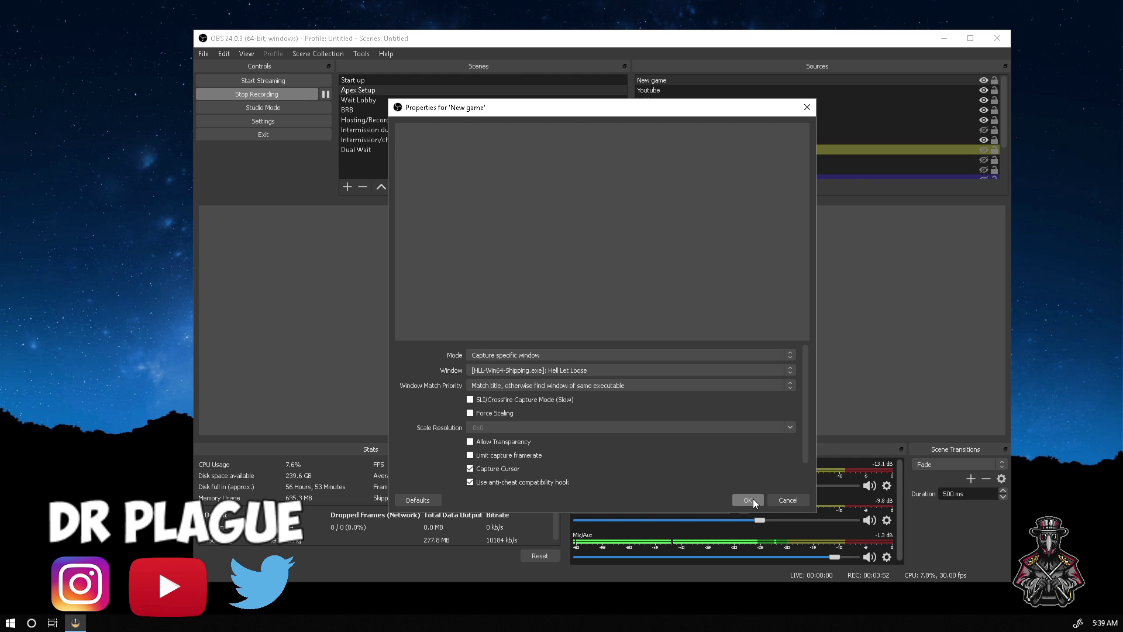
click(748, 500)
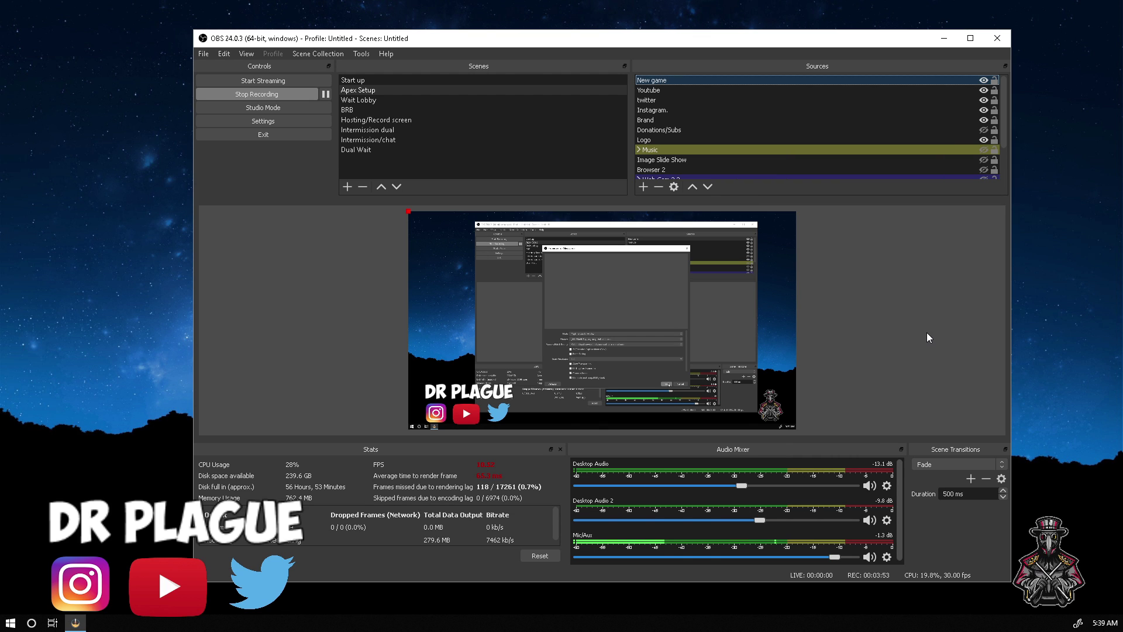
click(925, 331)
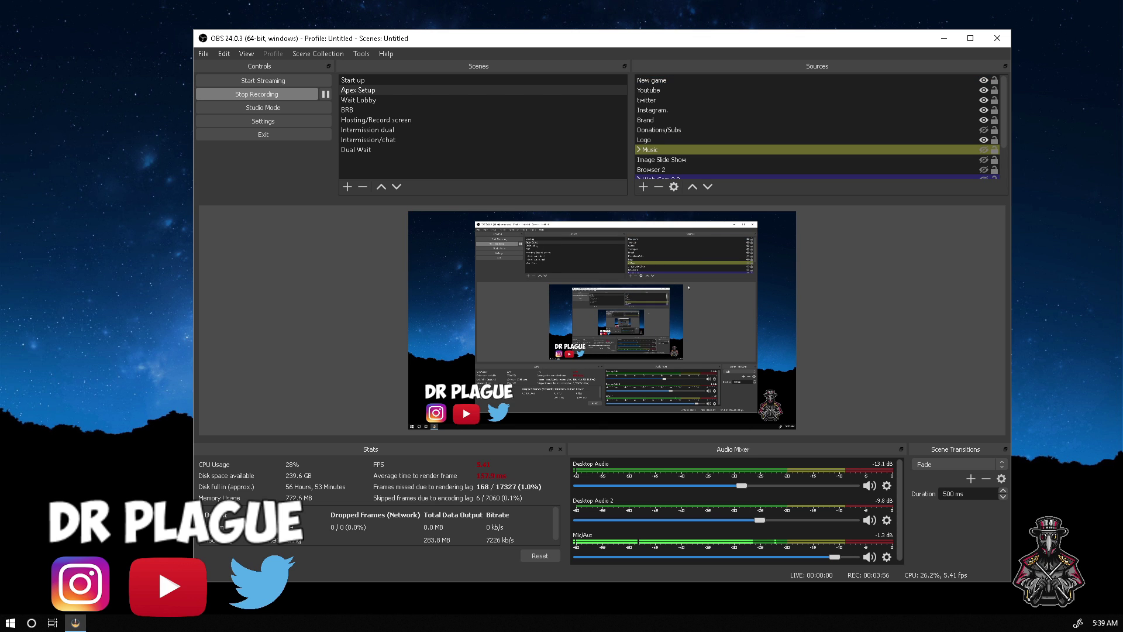
key(alt+Tab)
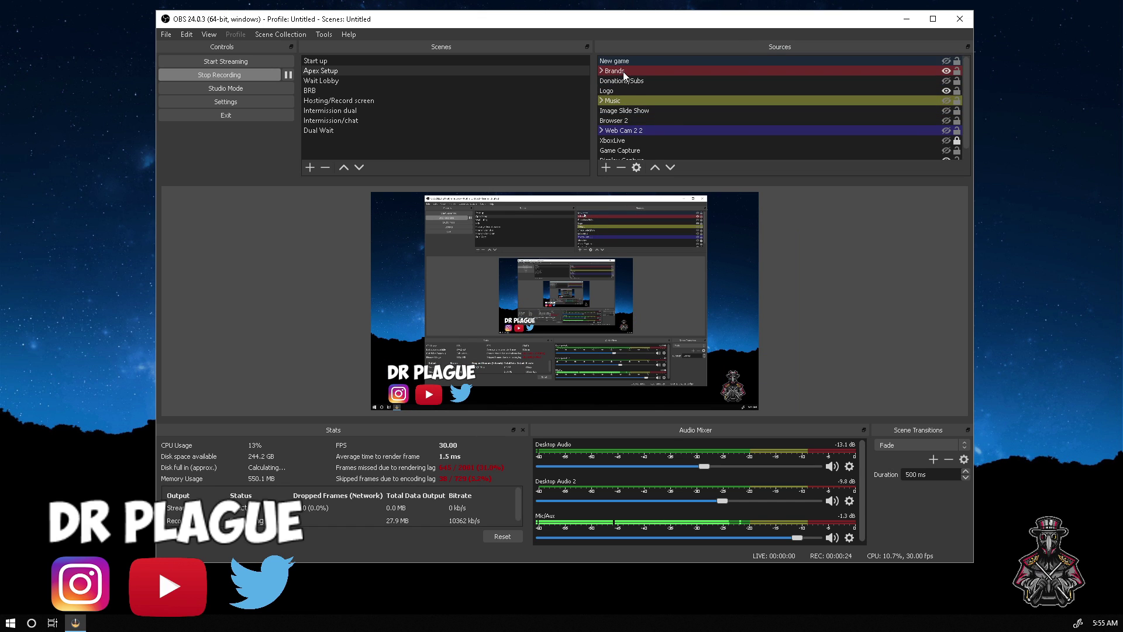
Step: Move the New game source directly above Display Capture in the source order and make it visible
click(945, 69)
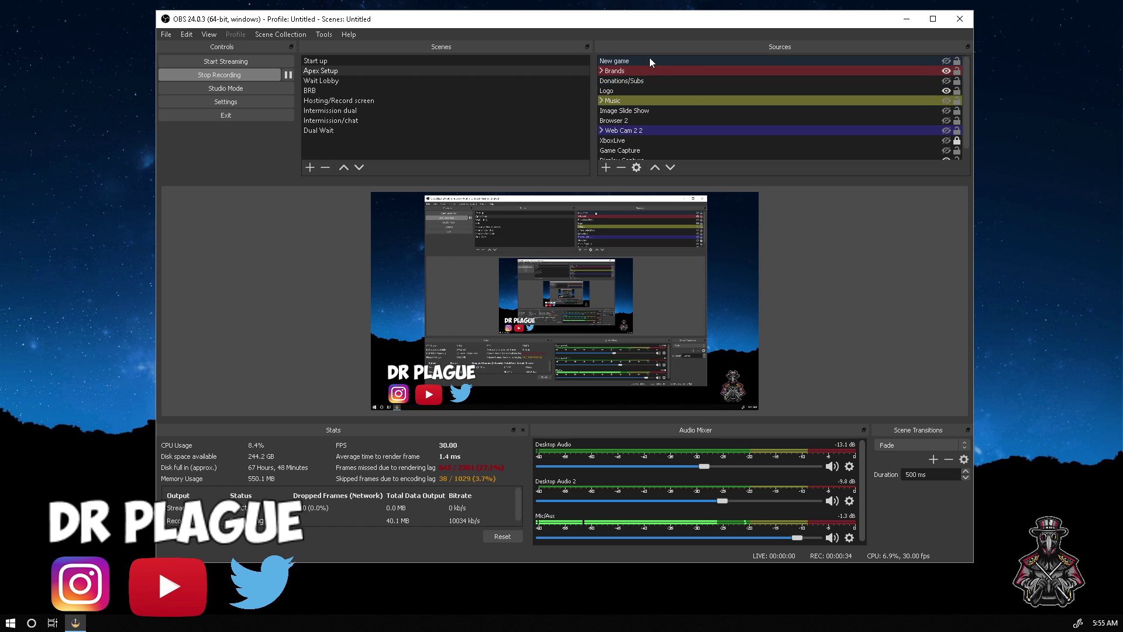
drag(650, 58, 654, 147)
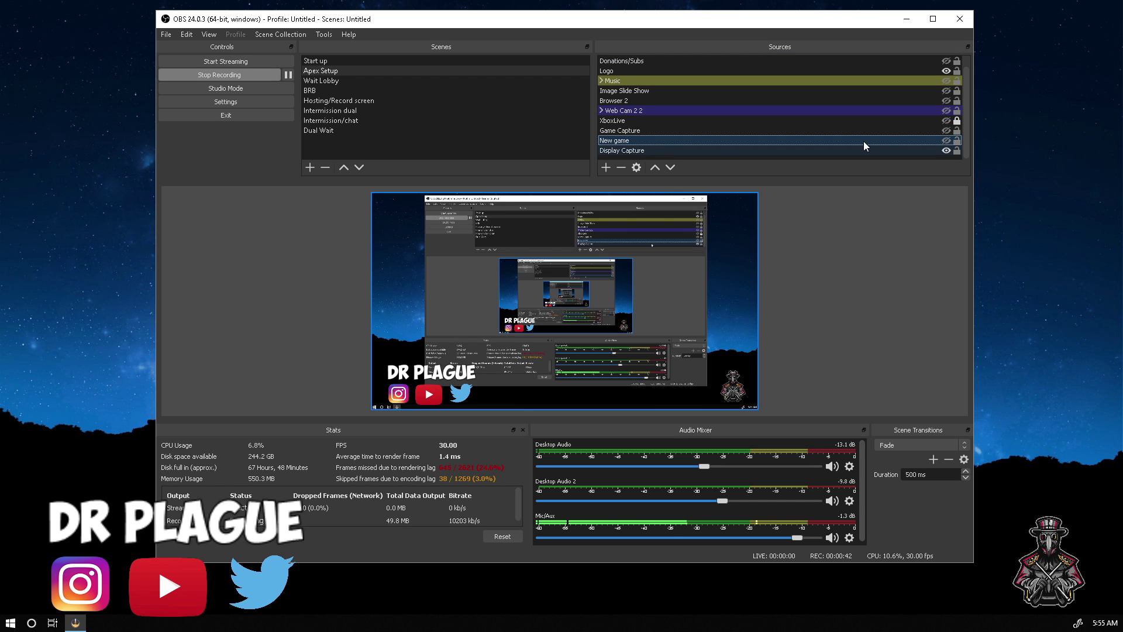
click(947, 141)
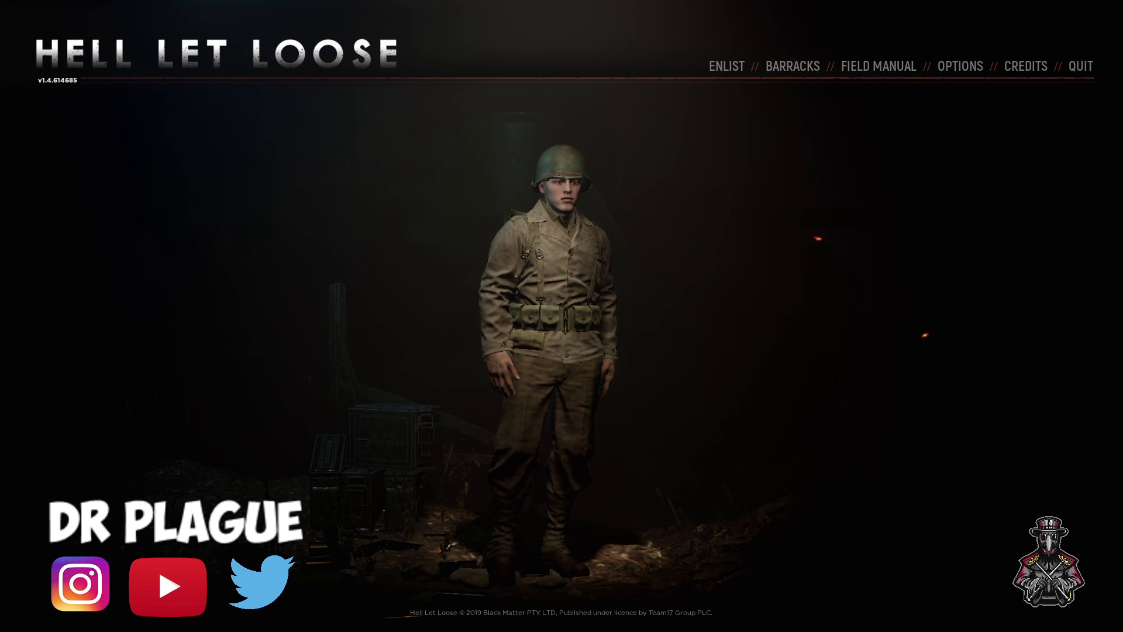
Step: Switch back to OBS and add a new Video Capture Device source named "Console"
key(alt+Tab)
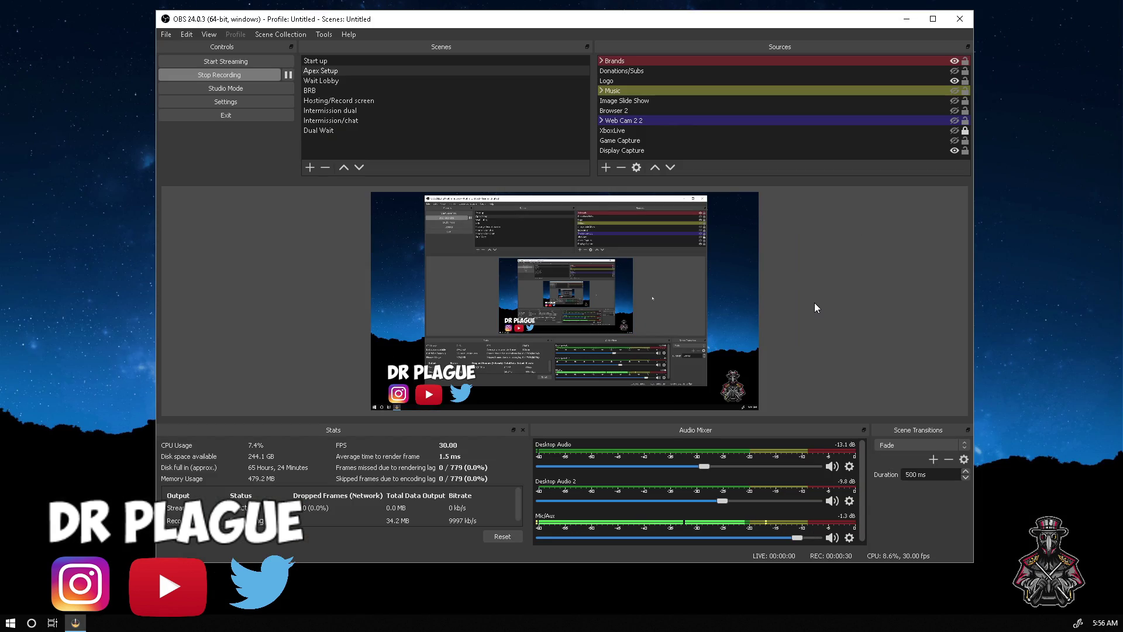
click(605, 167)
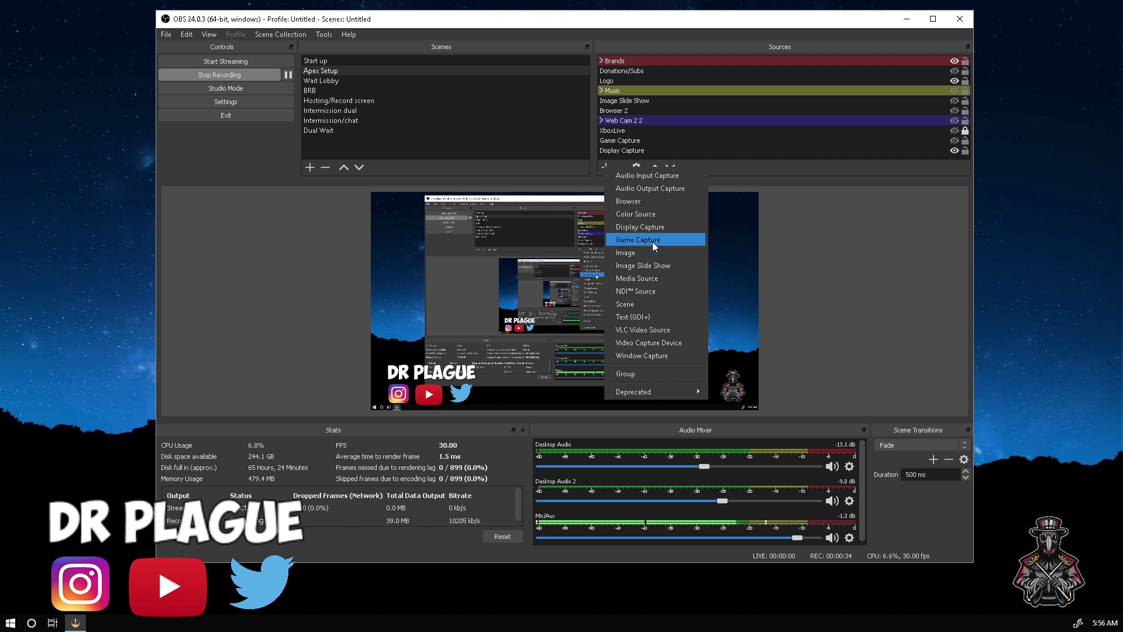
click(684, 344)
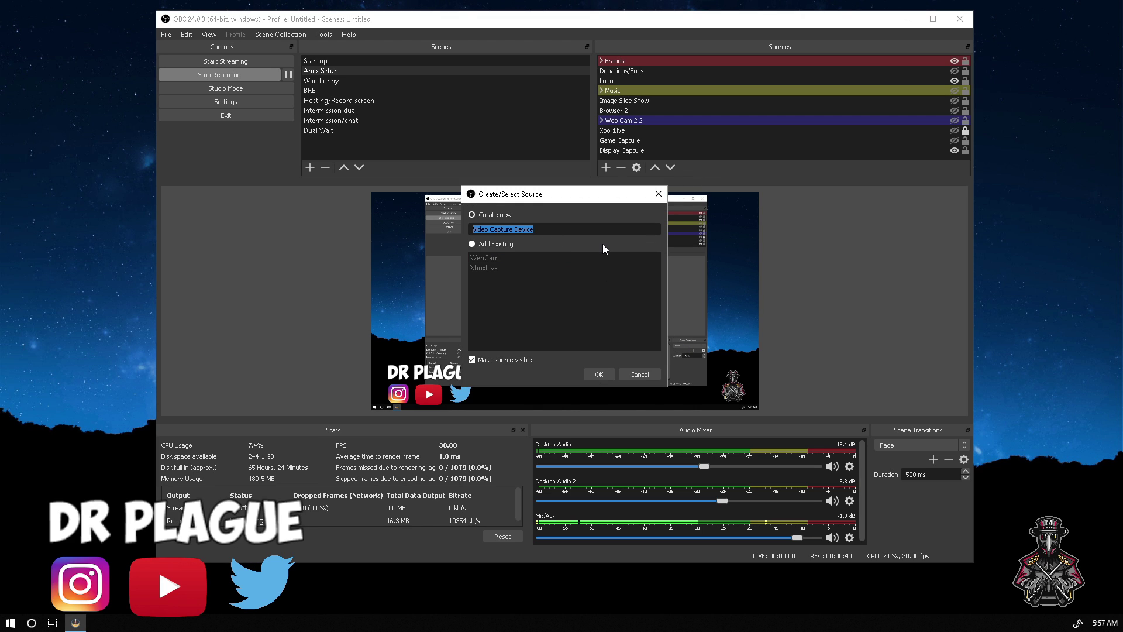
text(Console)
click(599, 375)
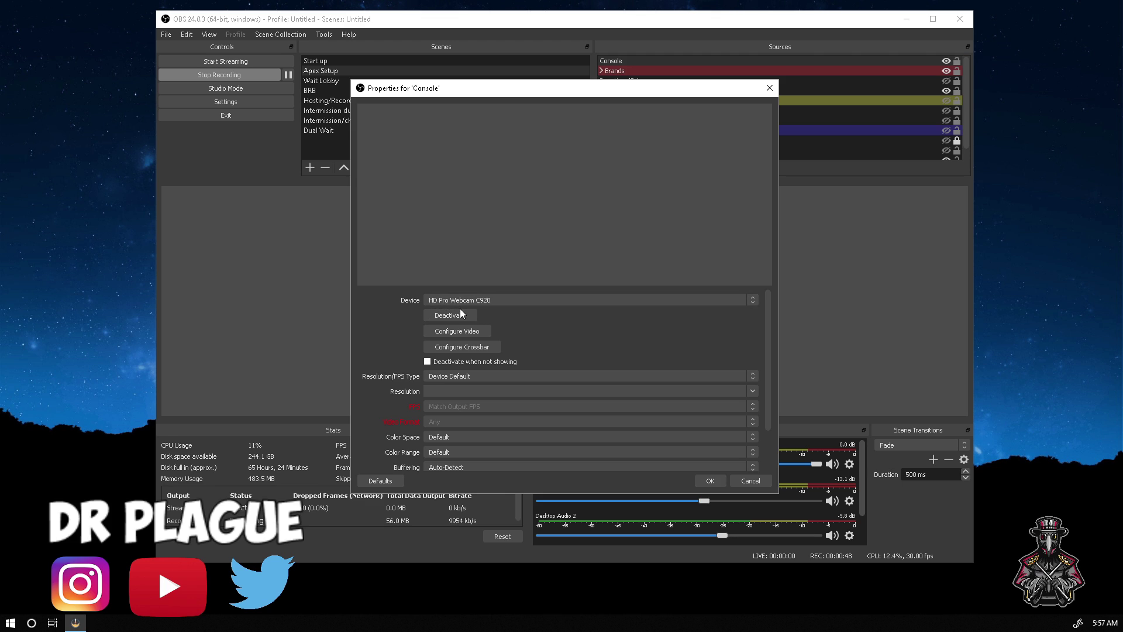
Step: Set the Console source's device to Elgato Game Capture HD and shift the main window away from the properties dialog
click(477, 300)
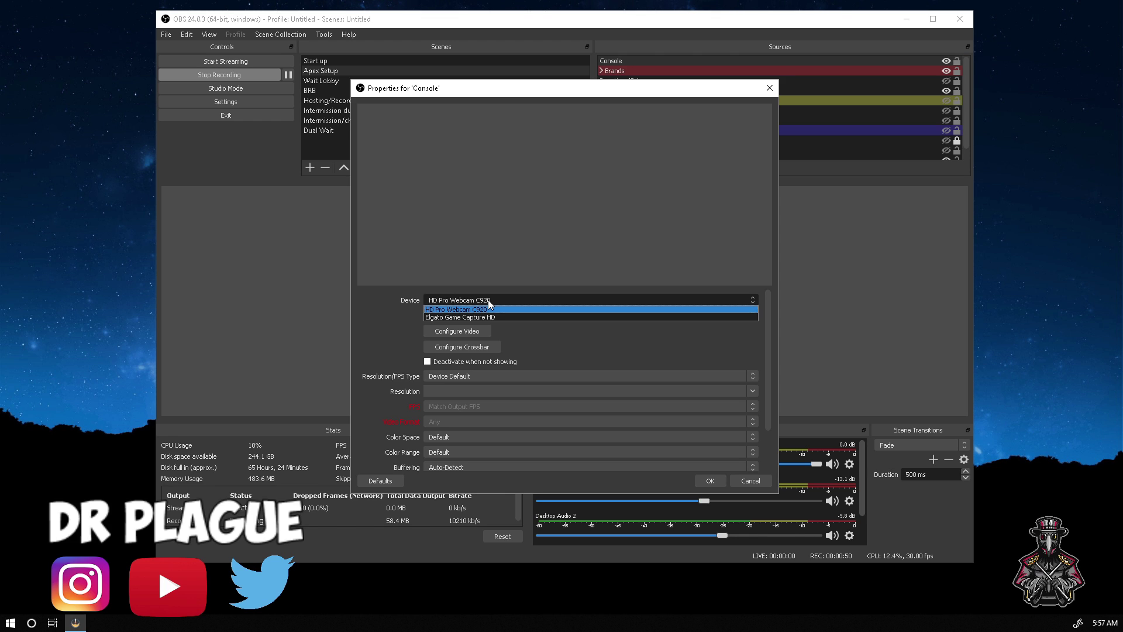
click(442, 317)
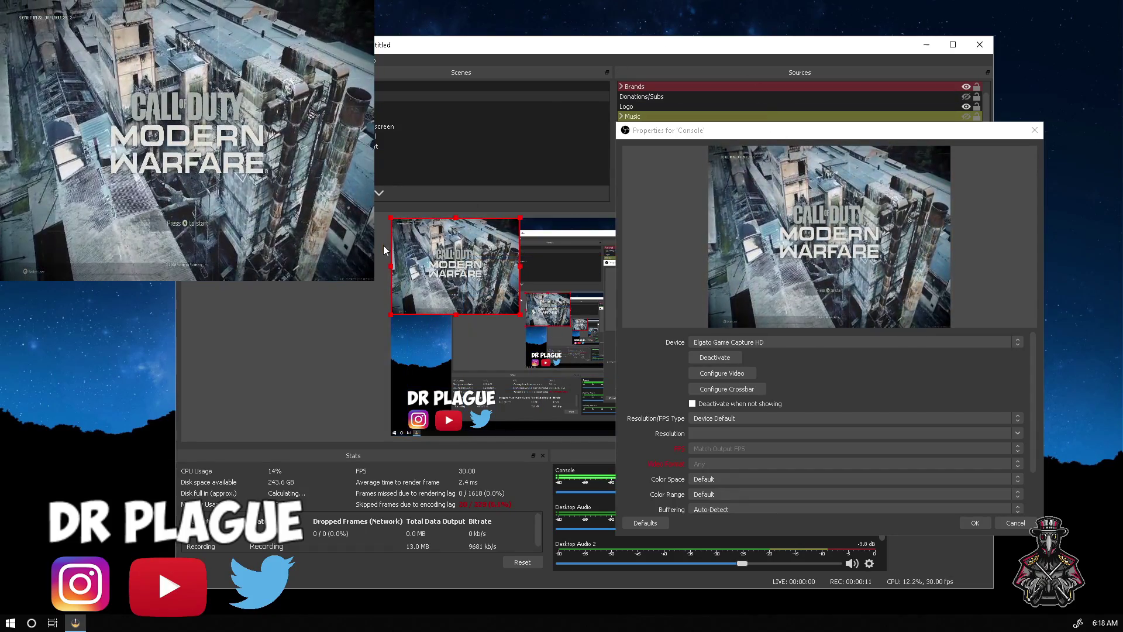
drag(514, 45, 415, 45)
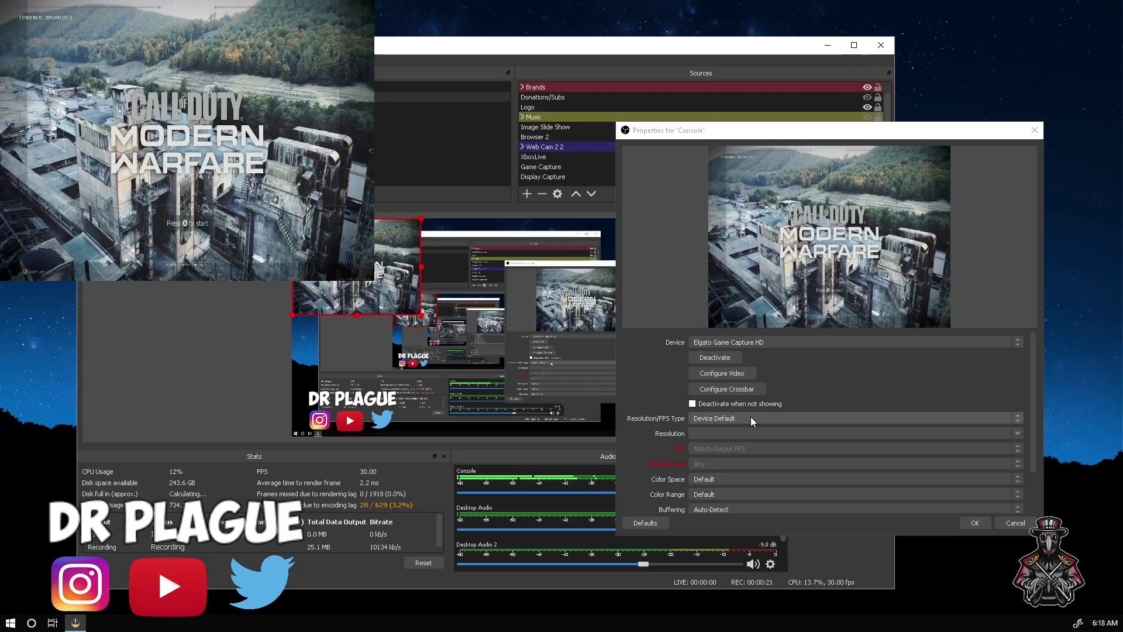
Step: Give the Console source a custom resolution of 1920x1080 with the frame rate set to 60 FPS
click(749, 417)
click(717, 435)
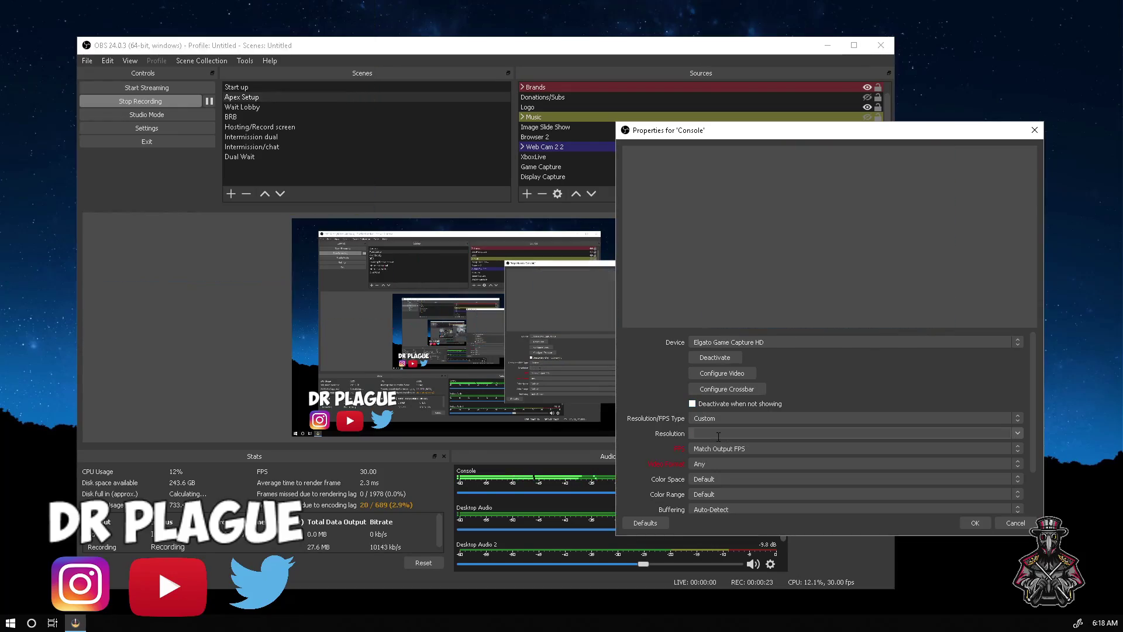
click(1018, 432)
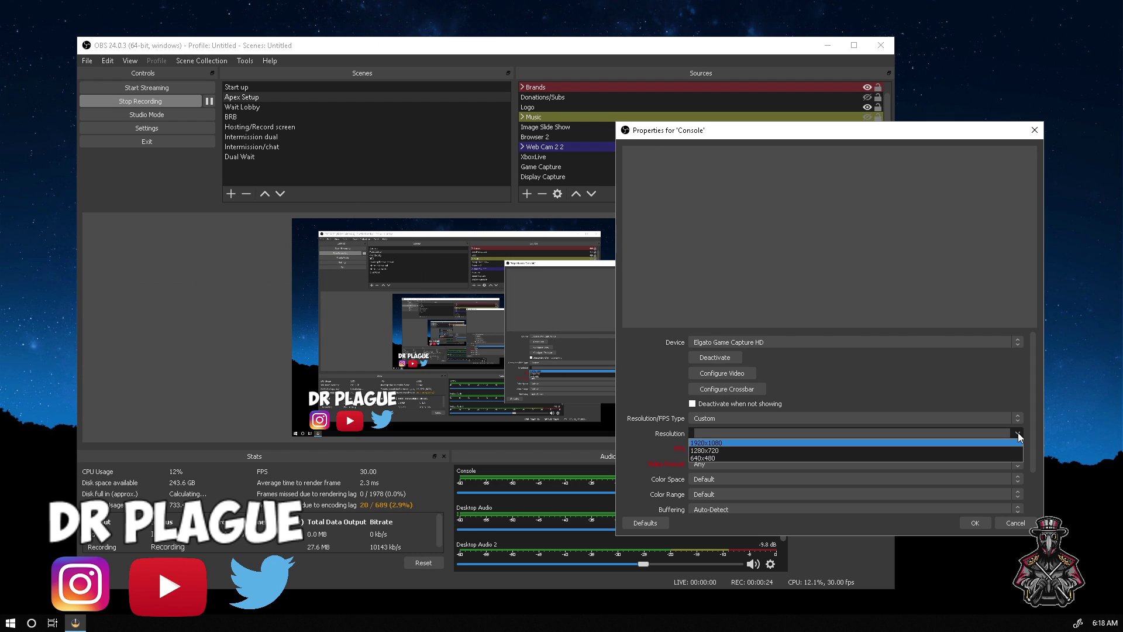
click(739, 443)
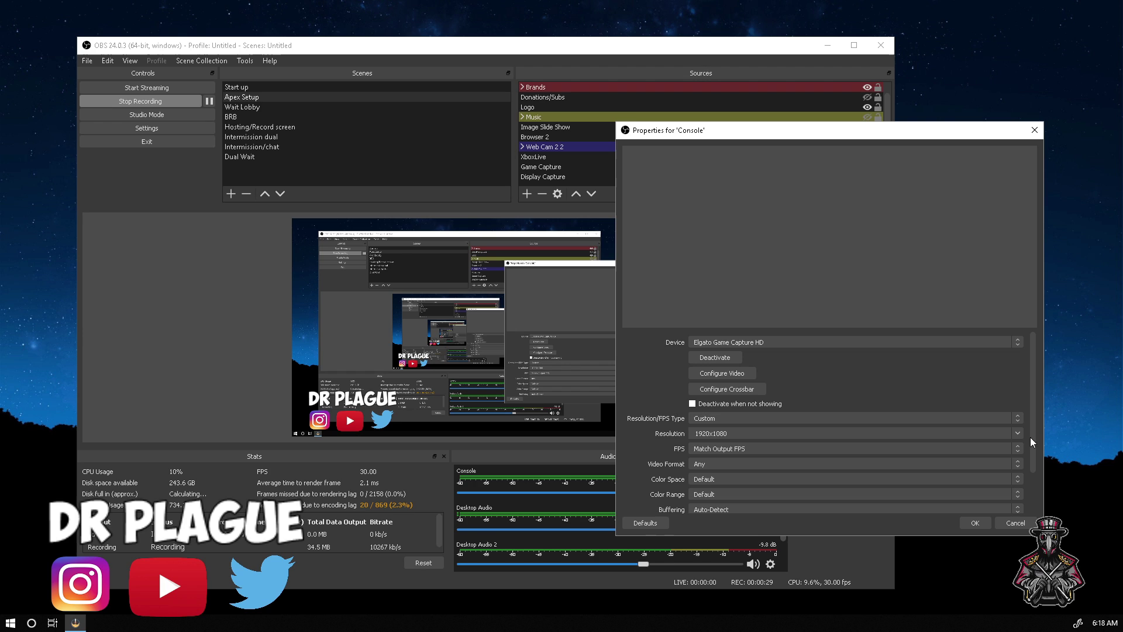
click(966, 449)
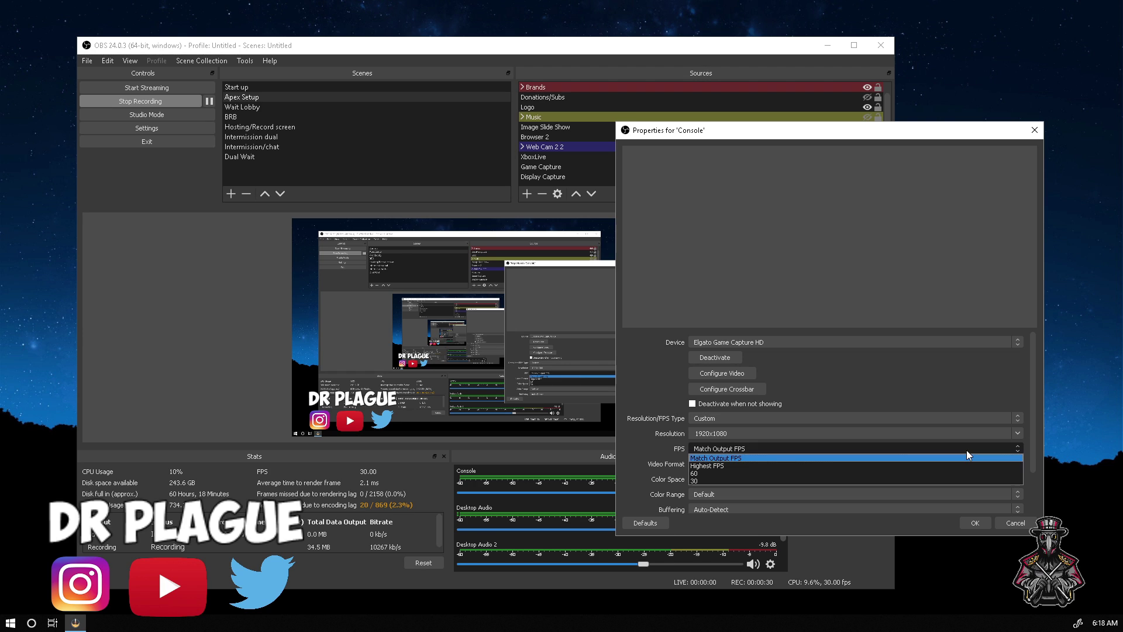
click(717, 472)
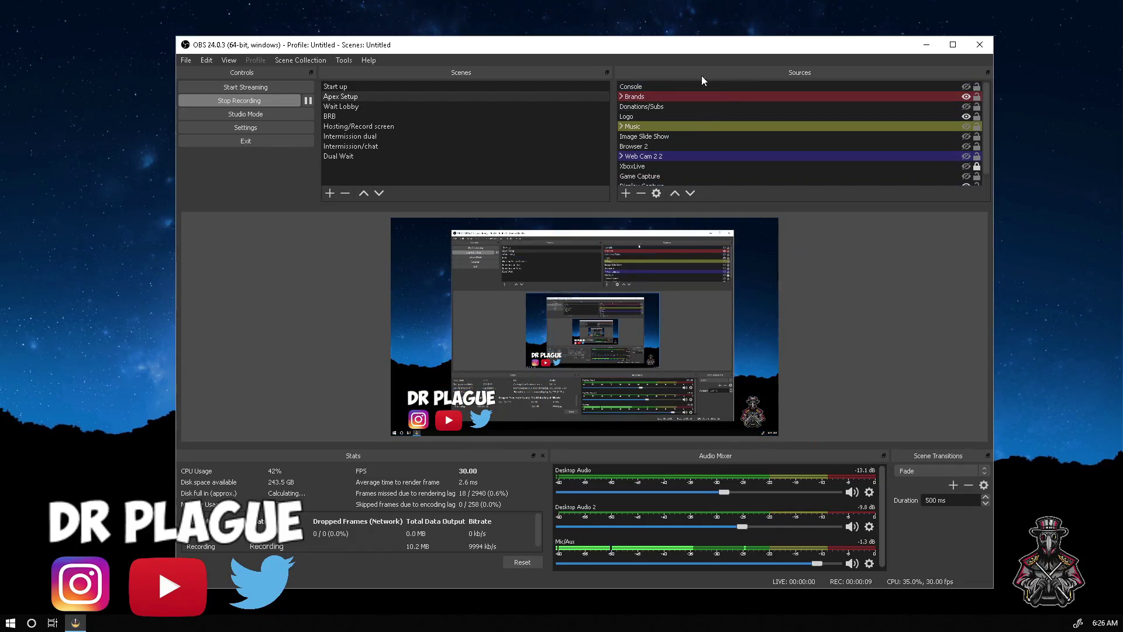
Step: Move the Console source below Display Capture at the end of the source order and make it visible
click(642, 87)
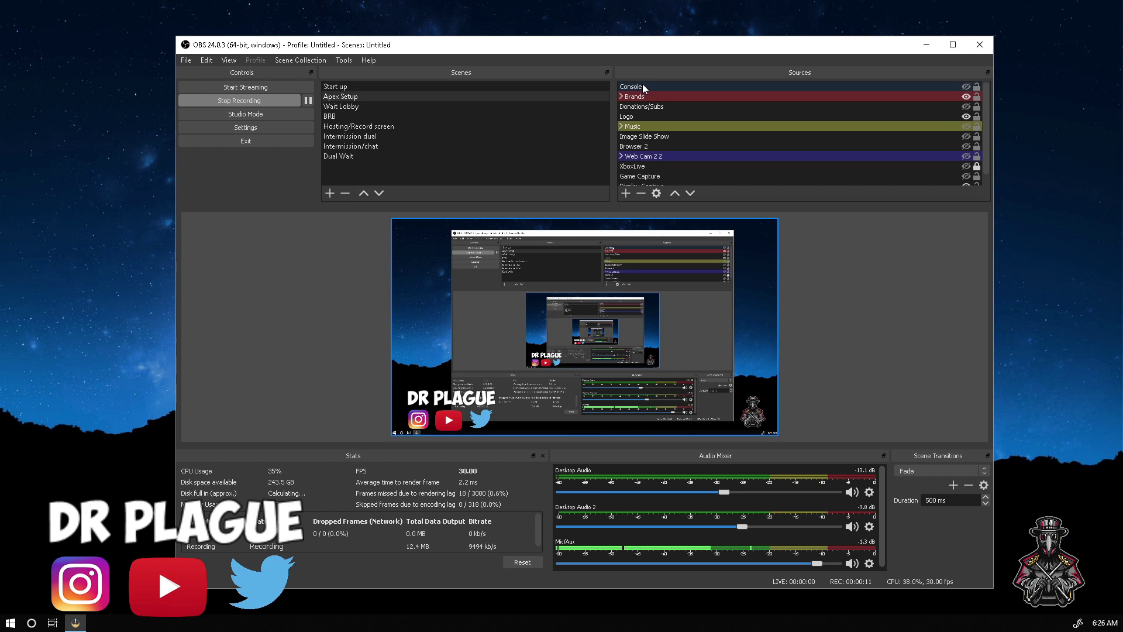
drag(642, 87, 634, 183)
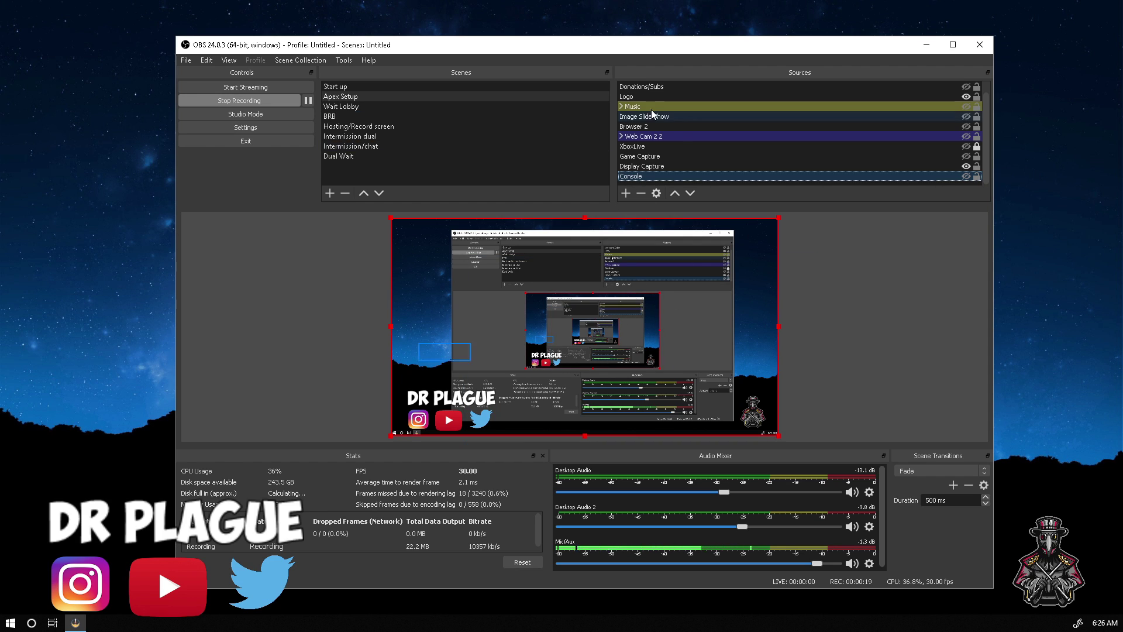
scroll(731, 128, up, 1)
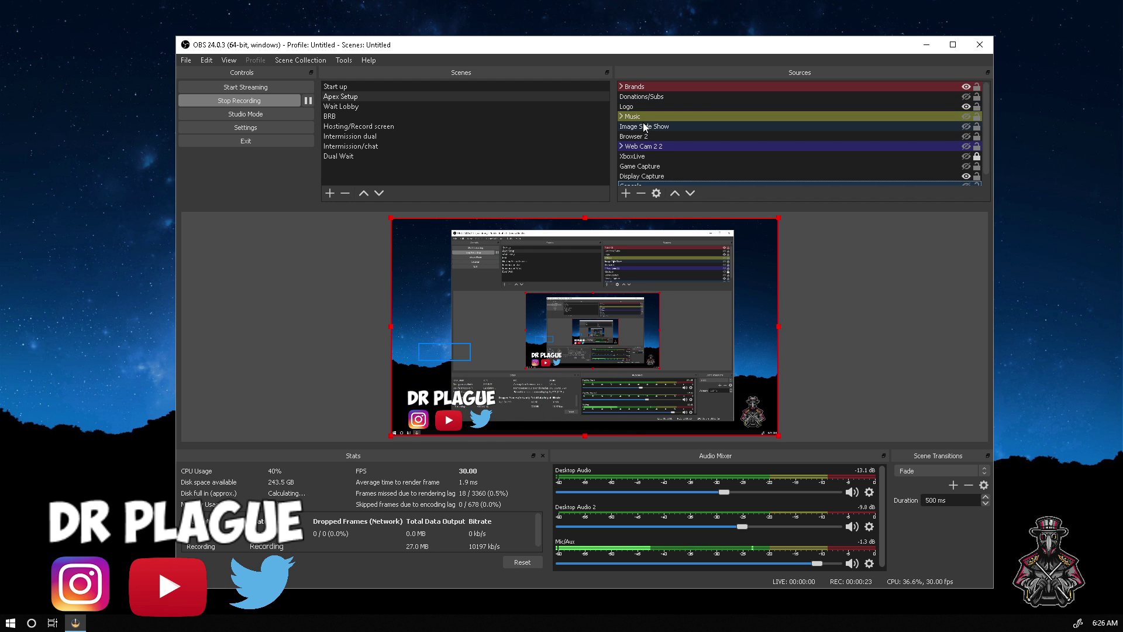
scroll(667, 129, down, 1)
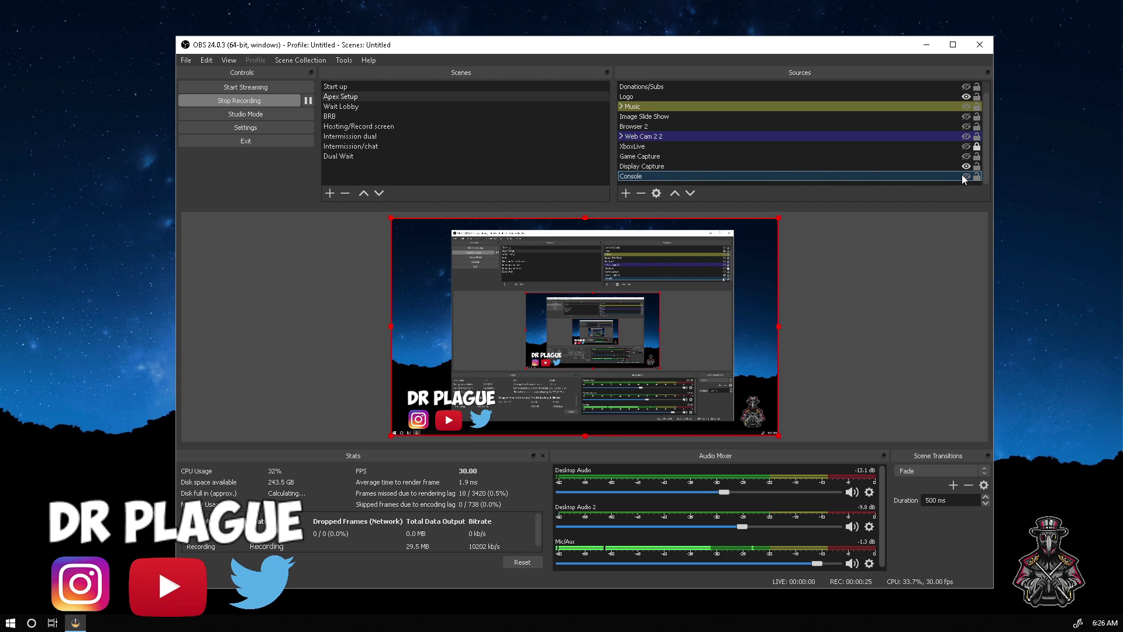
click(966, 176)
click(926, 209)
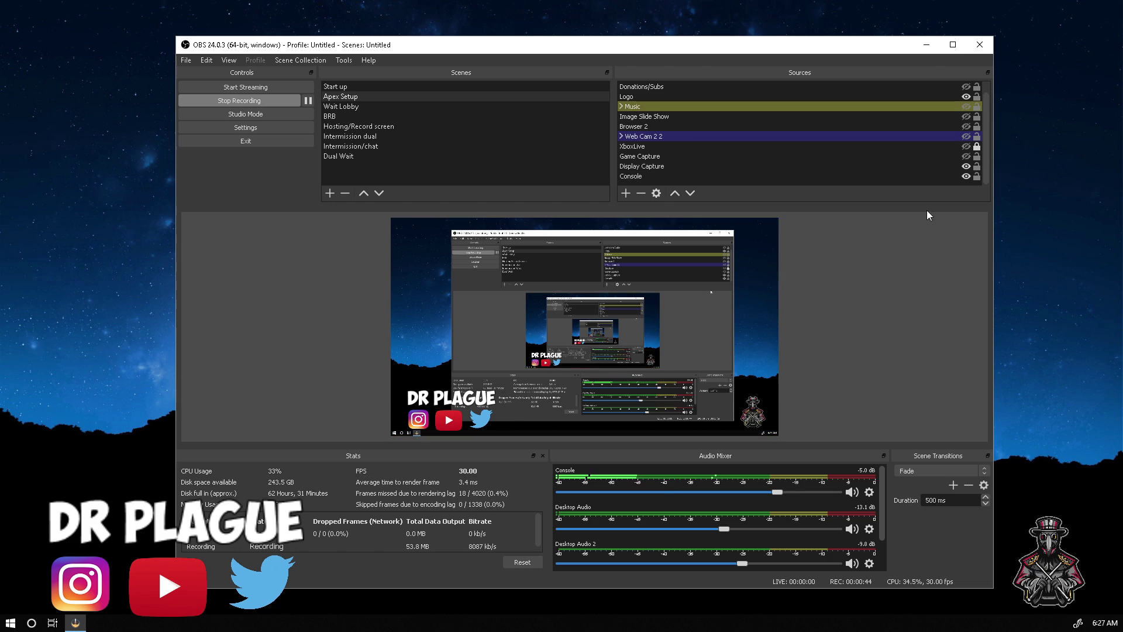